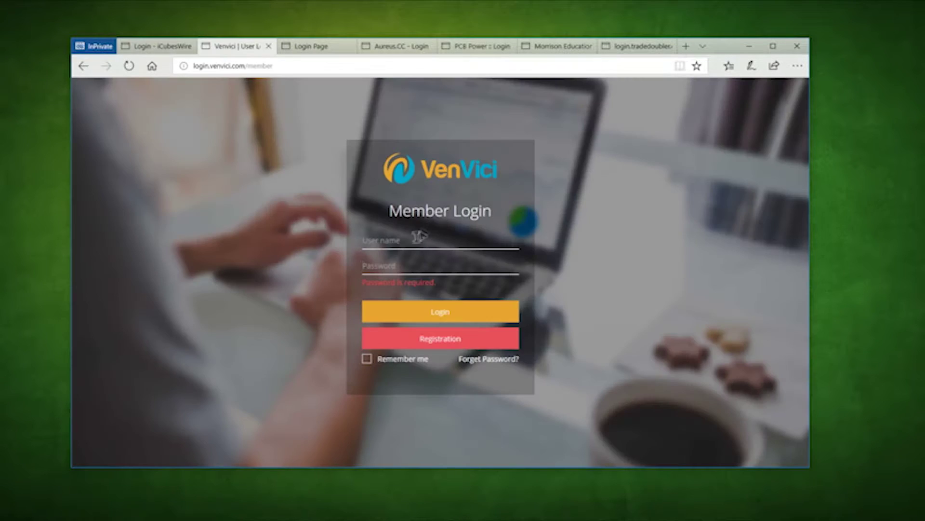
- Fill in the VenVici member login form with the account user name and password
key(Tab)
key(ctrl+v)
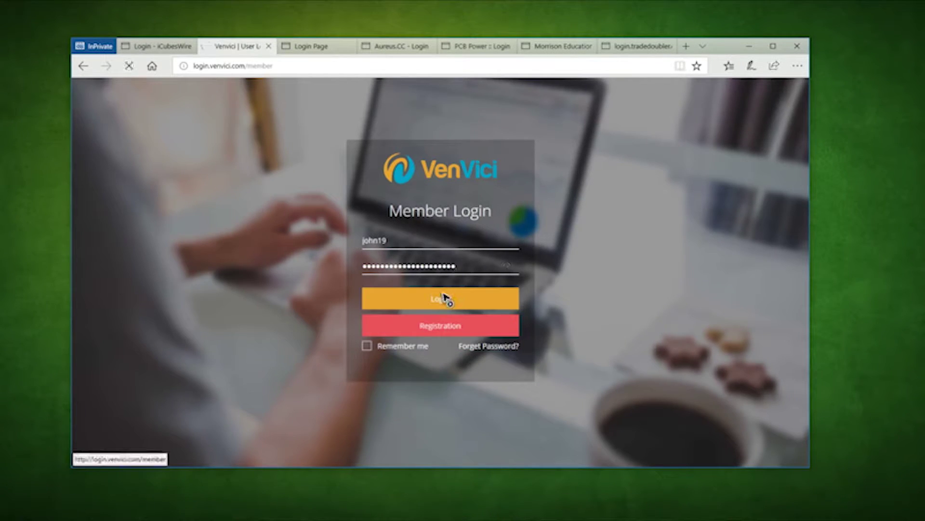
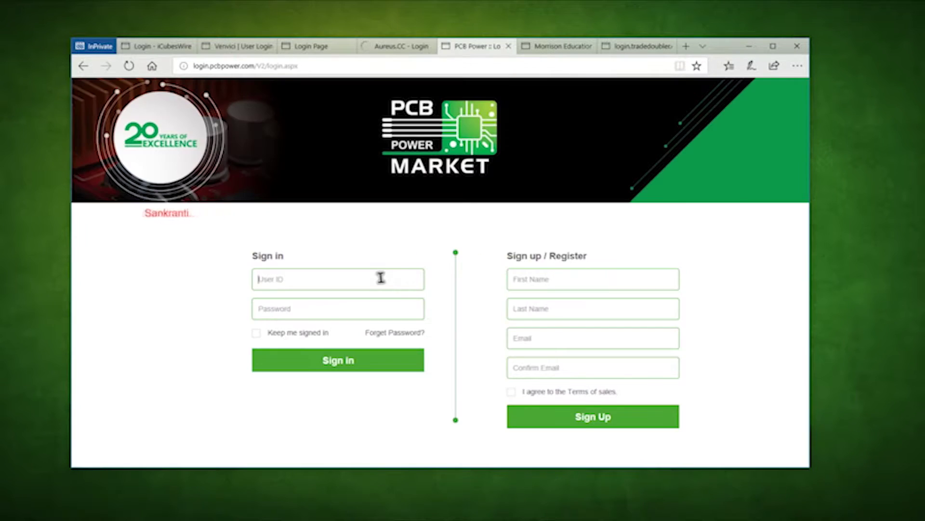
- Sign in to PCB Power Market with the account user ID and password, and switch to the Morrison Education login page
key(Return)
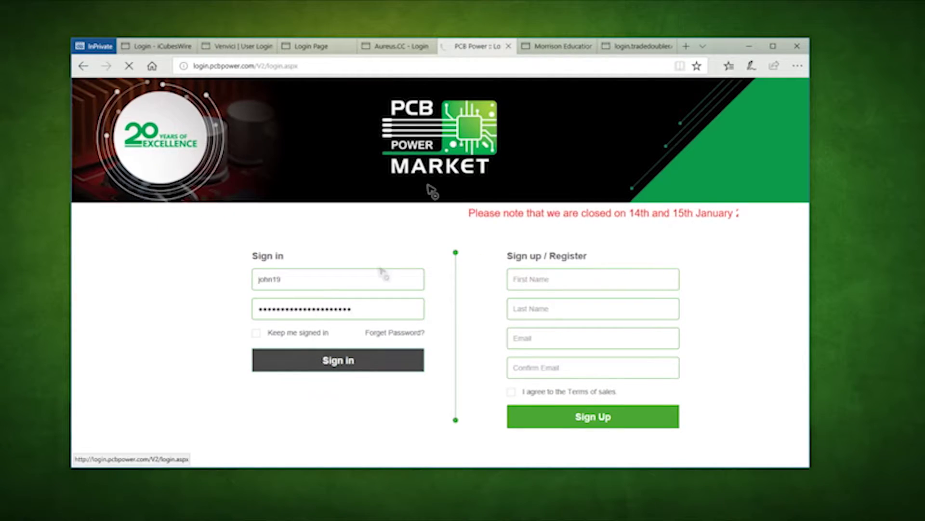
key(ctrl+Tab)
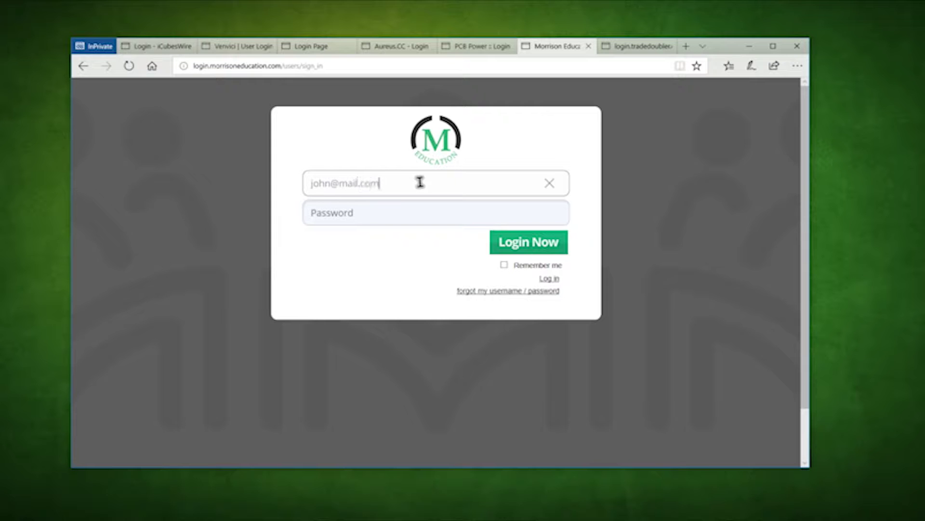
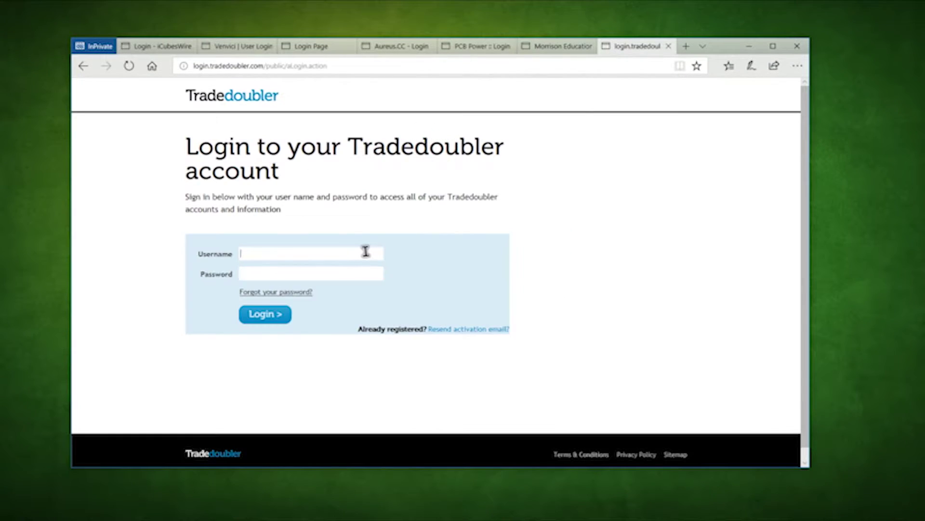
- Submit the Tradedoubler login form and open a new blank InPrivate tab
click(284, 316)
key(ctrl+t)
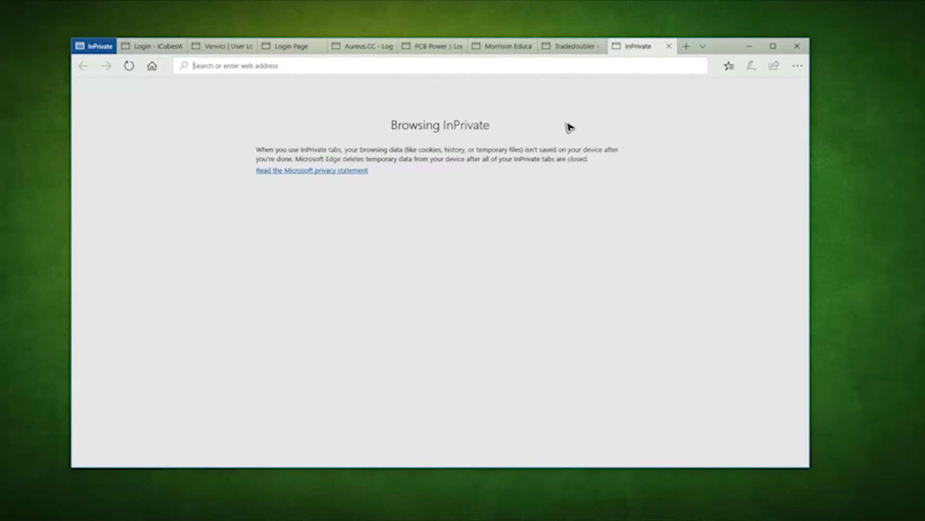
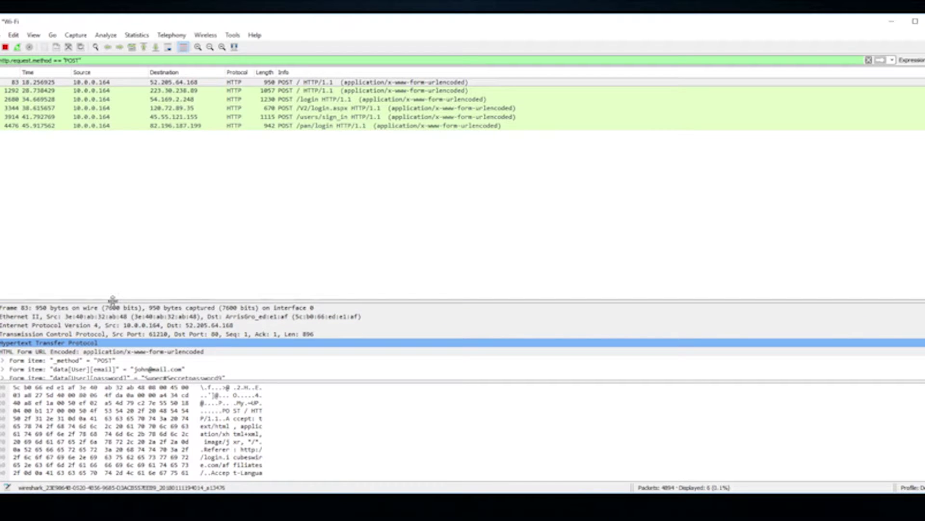
- Enlarge the packet details area for frame 83 and select the submitted email form item to examine it
drag(112, 300, 120, 173)
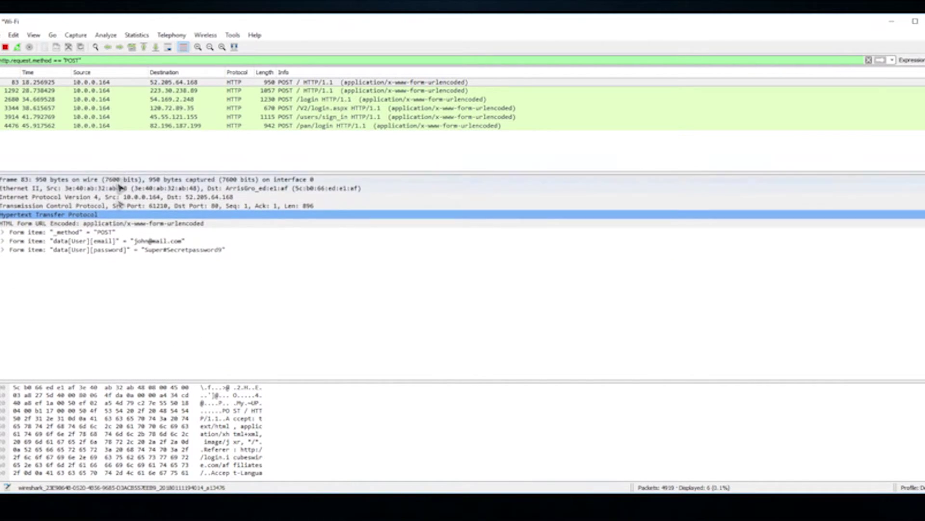
click(155, 242)
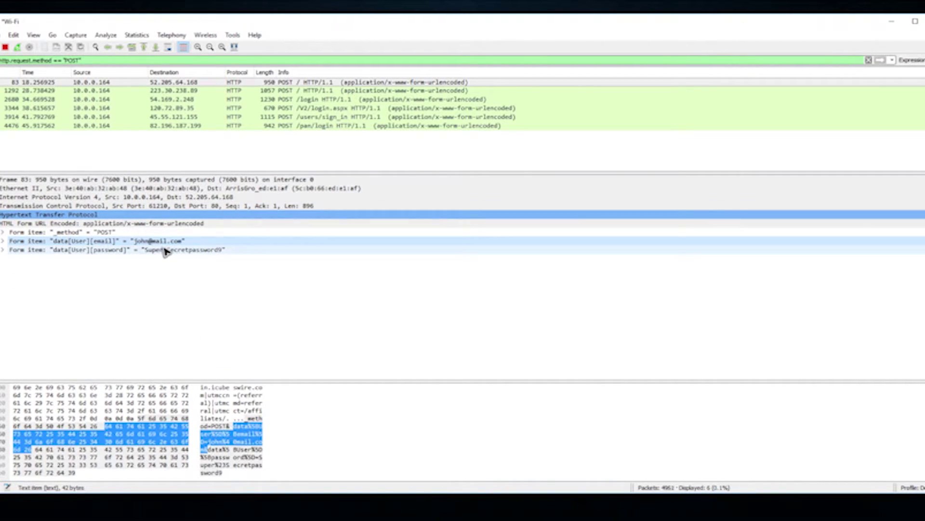
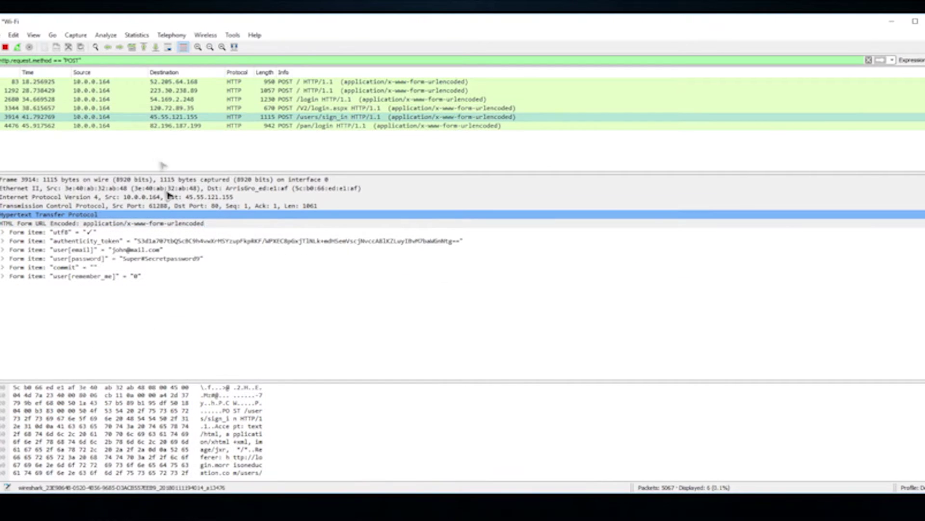
- Select the submitted user email form item in the /users/sign_in POST packet to examine its bytes
click(179, 251)
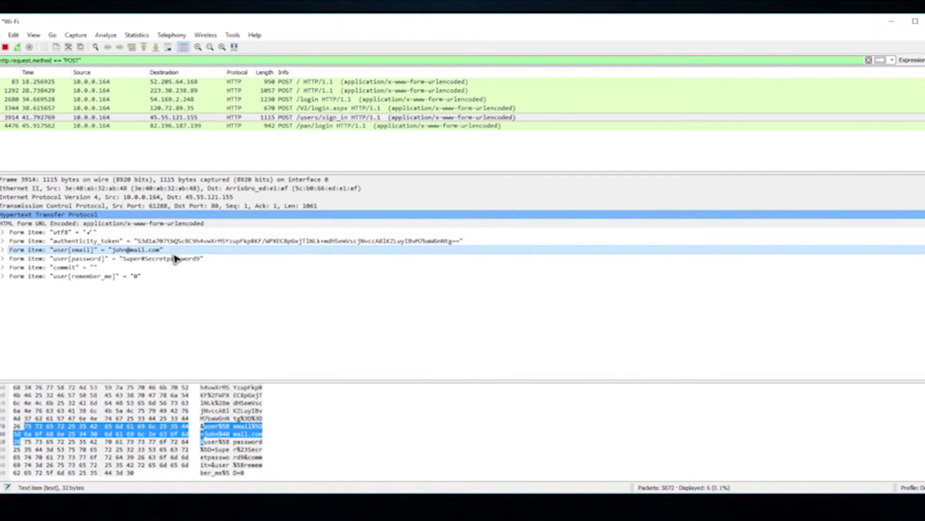
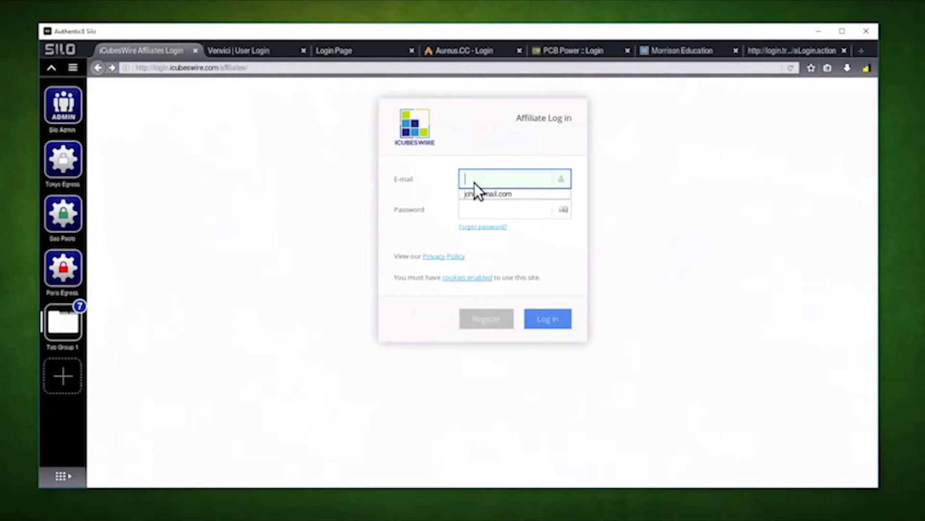
- In Silo, log in to the iCubesWire affiliate page with the e-mail address and account password
click(475, 193)
click(475, 208)
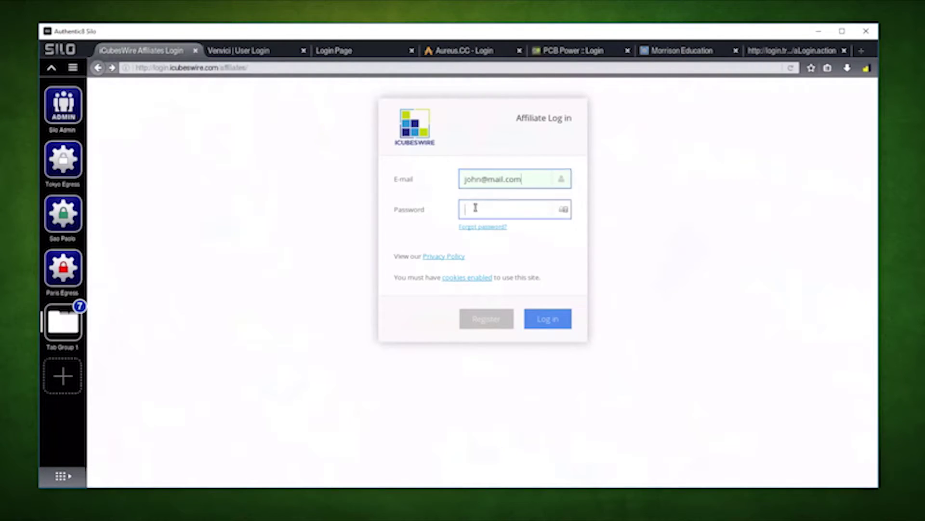
click(544, 319)
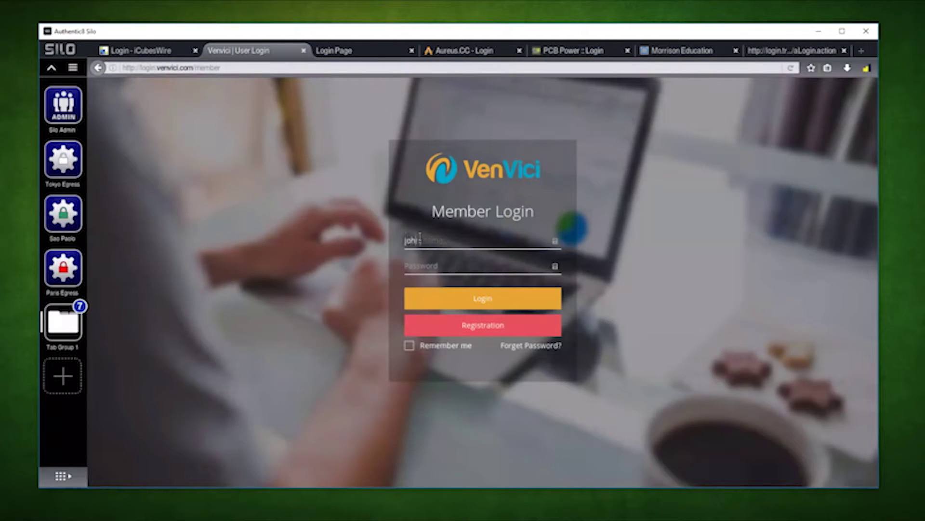
- Submit the user name and password on the Galway user authentication page
click(332, 49)
click(174, 156)
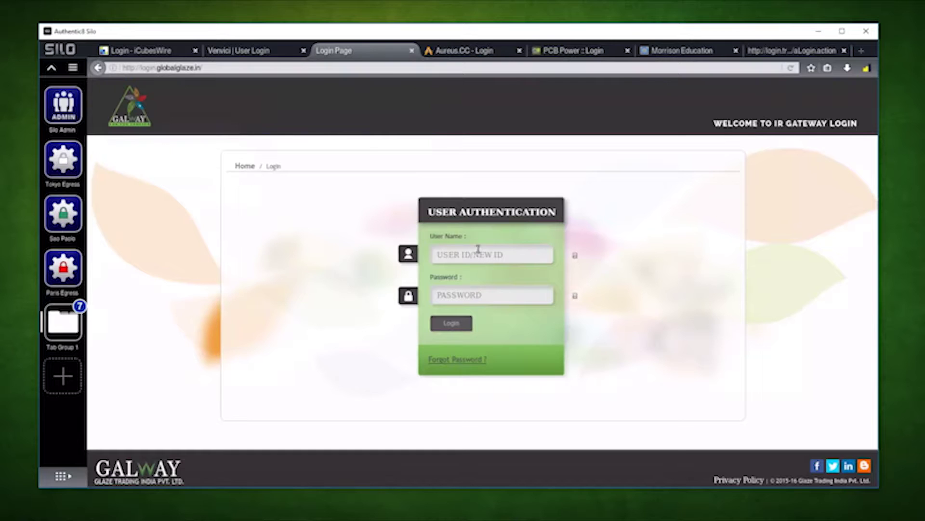
click(452, 324)
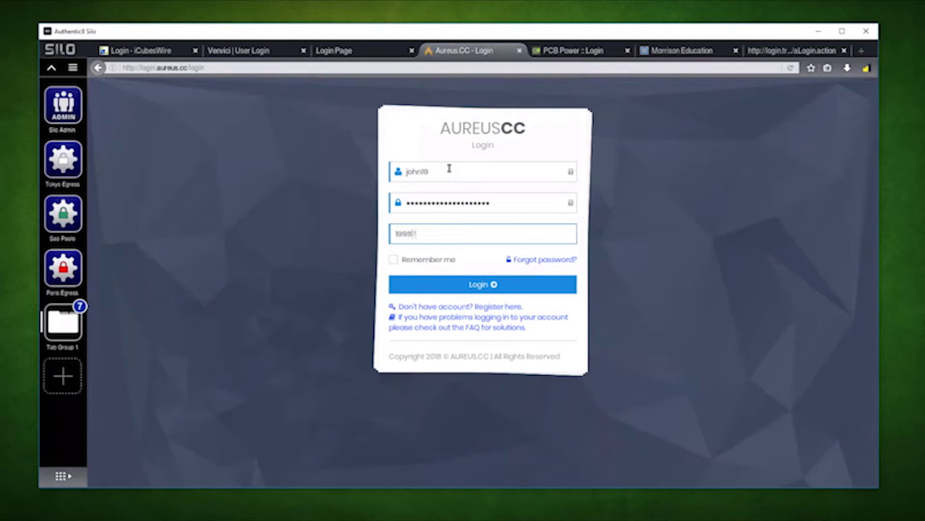
- Submit the Aureus.CC and PCB Power sign-in forms with the username and account password
click(449, 285)
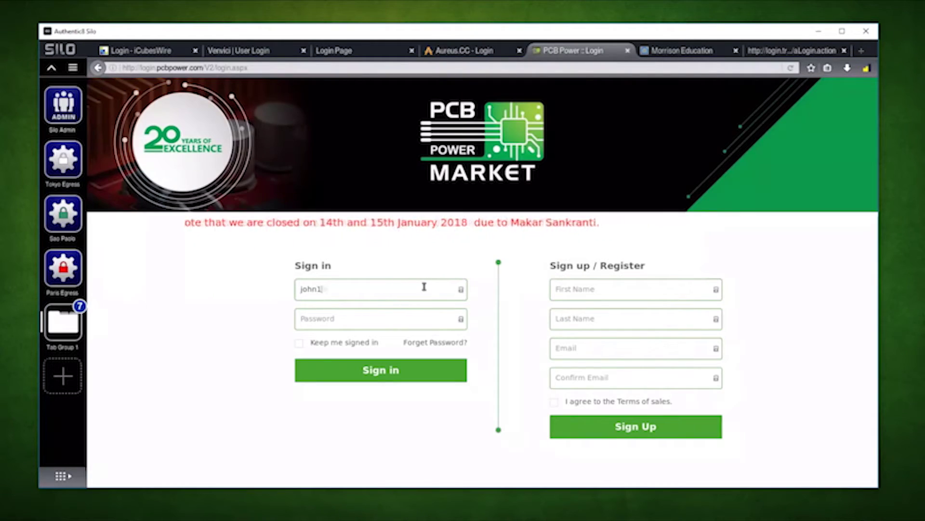
click(404, 368)
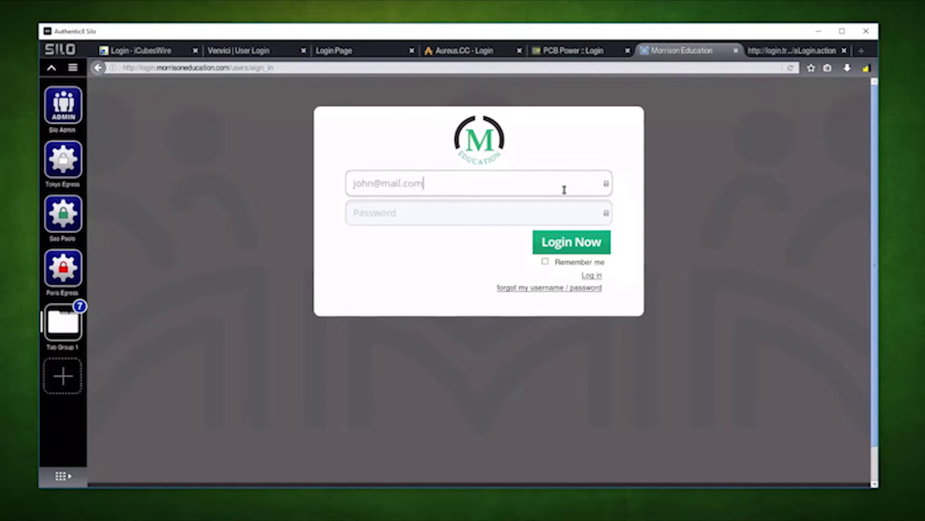
- Log in to the Morrison Education and Tradedoubler pages with the account identifier and password
click(549, 215)
click(568, 243)
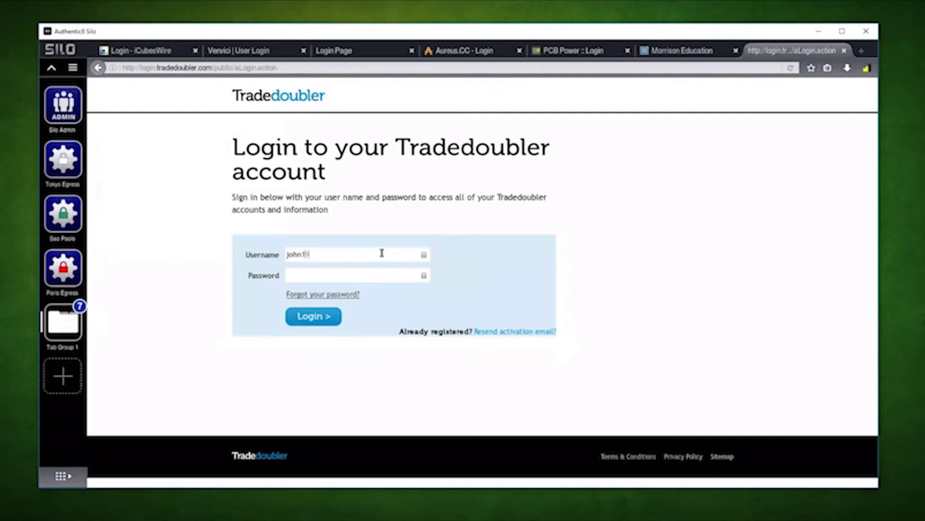
click(861, 50)
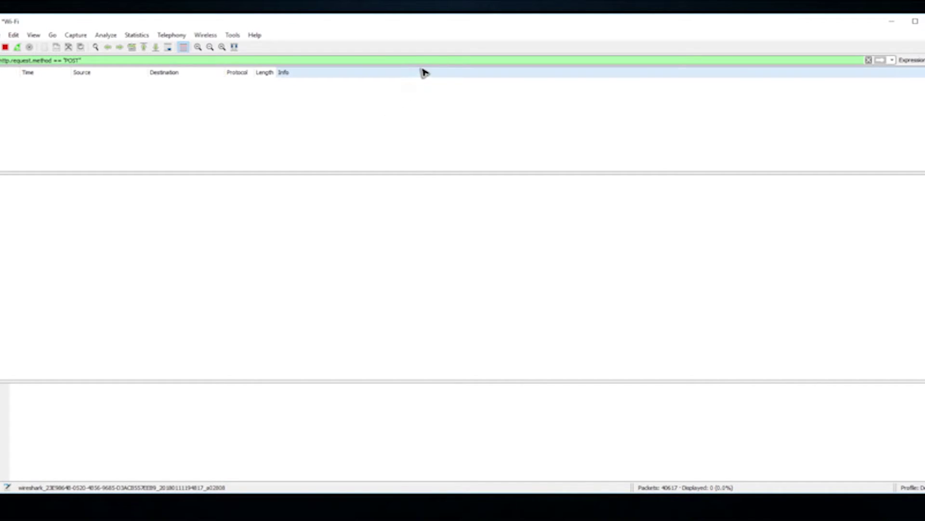
- In Wireshark, clear the HTTP POST display filter and select TLSv1.2 Application Data packet 10299
click(870, 60)
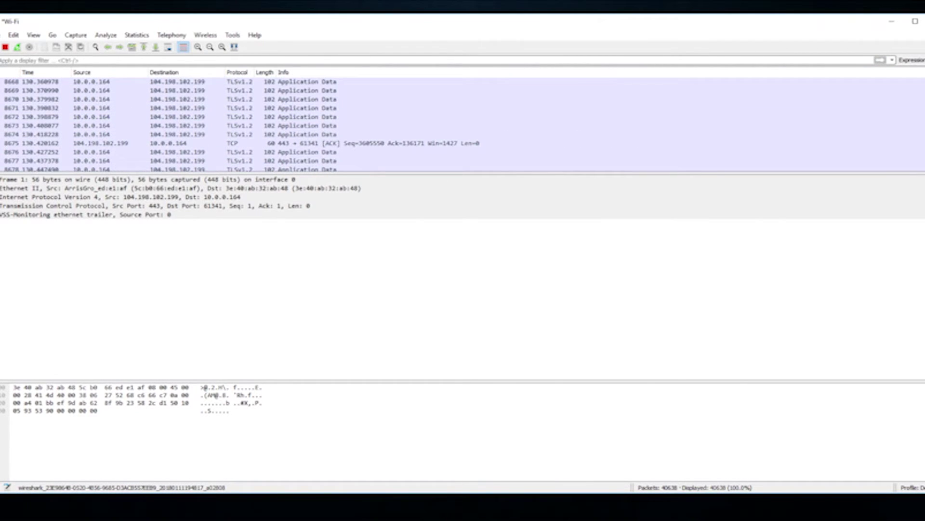
click(610, 109)
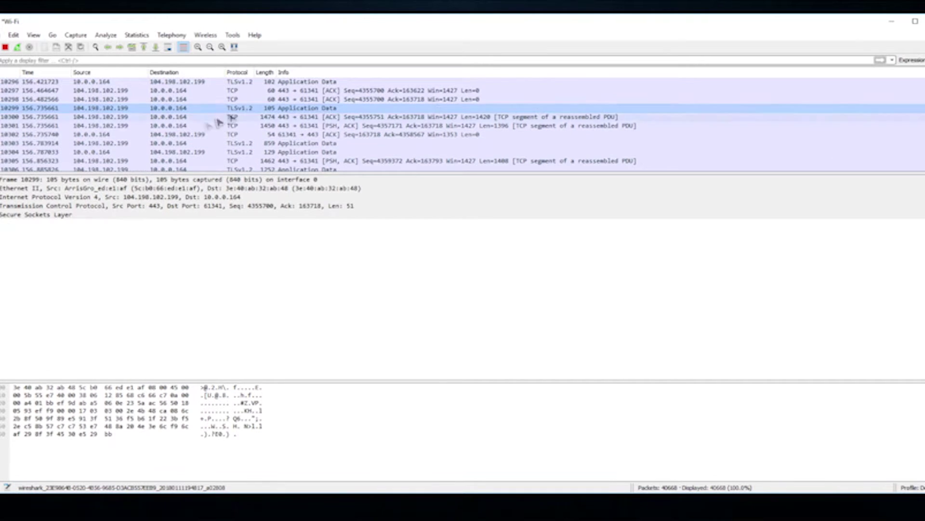
- Expand packet 10299's Secure Sockets Layer, TCP, IP and Ethernet details to examine whether any form data is readable
click(2, 217)
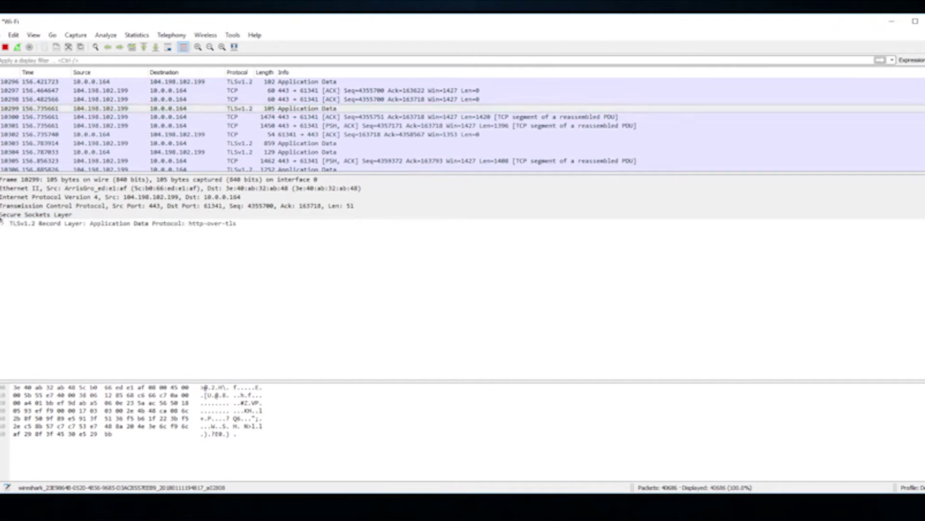
click(2, 206)
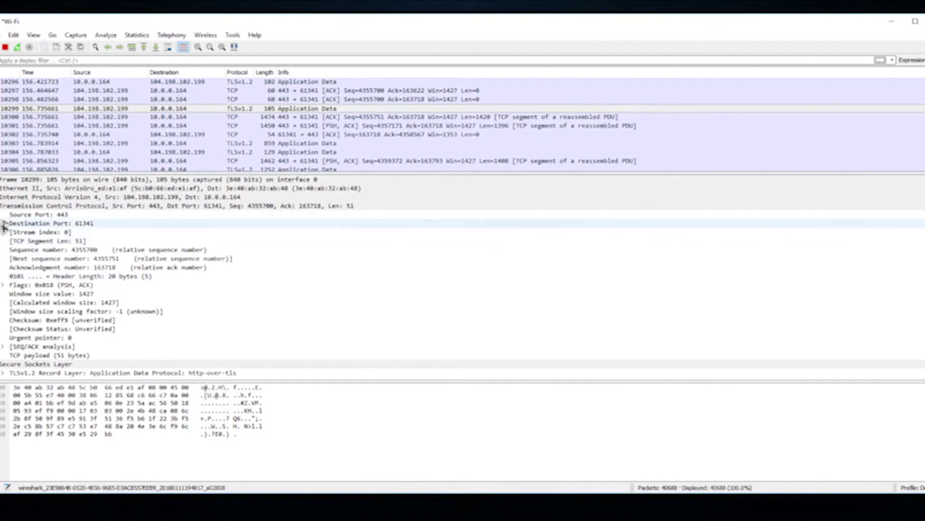
click(2, 197)
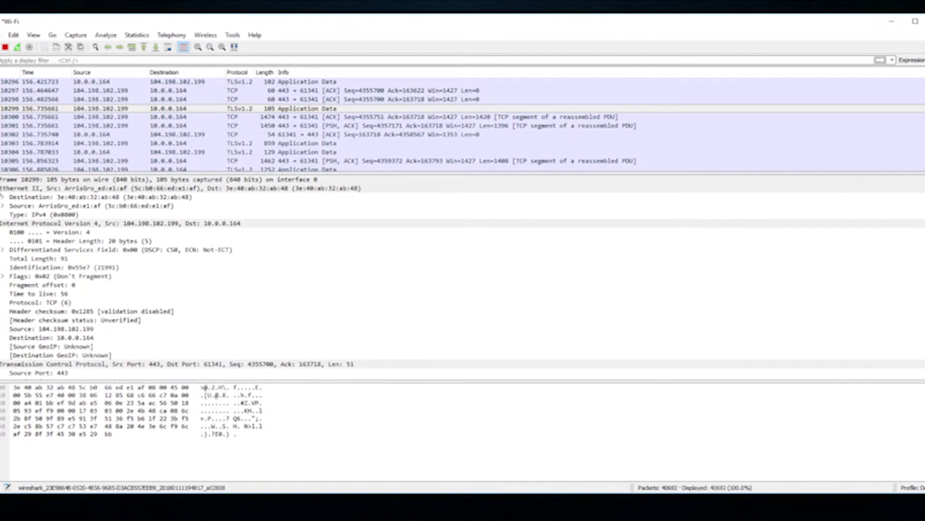
click(1, 198)
click(2, 206)
click(2, 215)
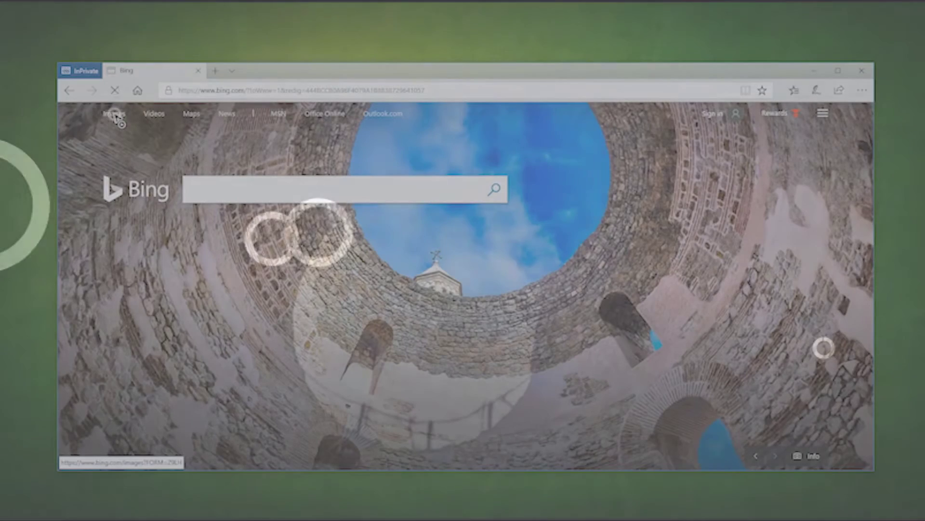
- In the InPrivate browser, search Bing Images for "dolphins" and open the first image result
click(116, 115)
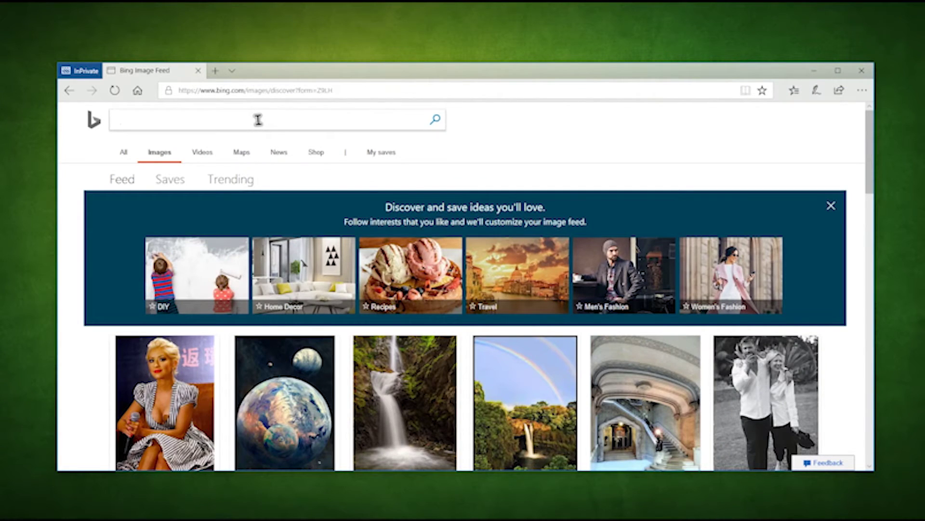
text(dolphins)
key(Return)
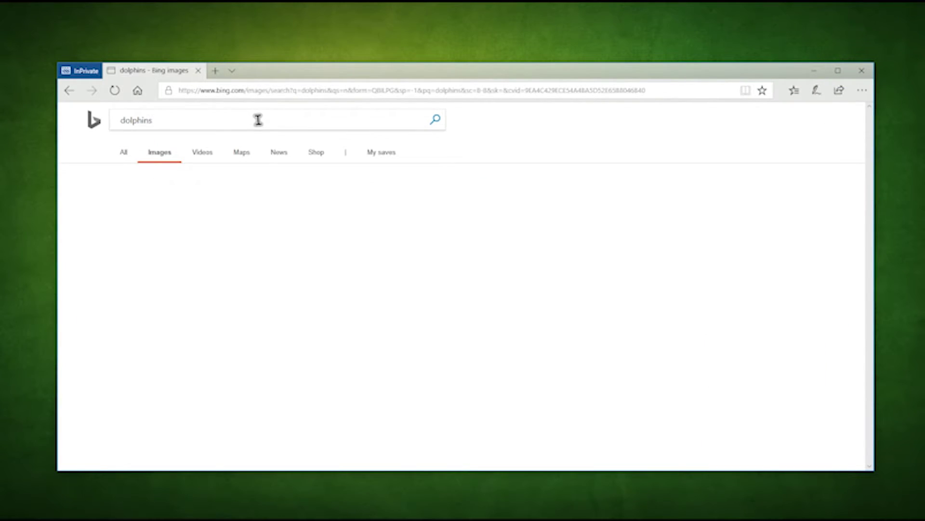
click(158, 343)
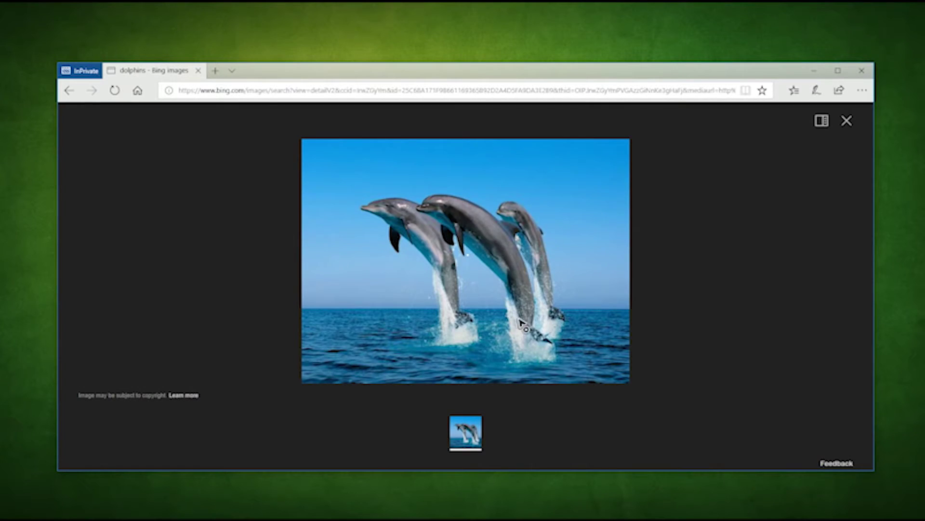
- Page forward through the enlarged dolphin images to generate image traffic for the capture
click(842, 262)
click(858, 265)
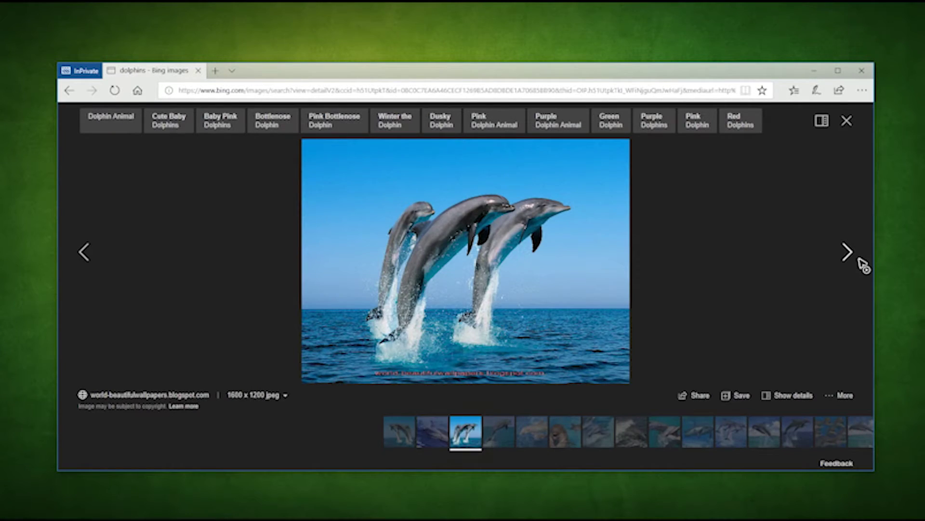
click(862, 265)
click(862, 265)
click(863, 265)
click(862, 265)
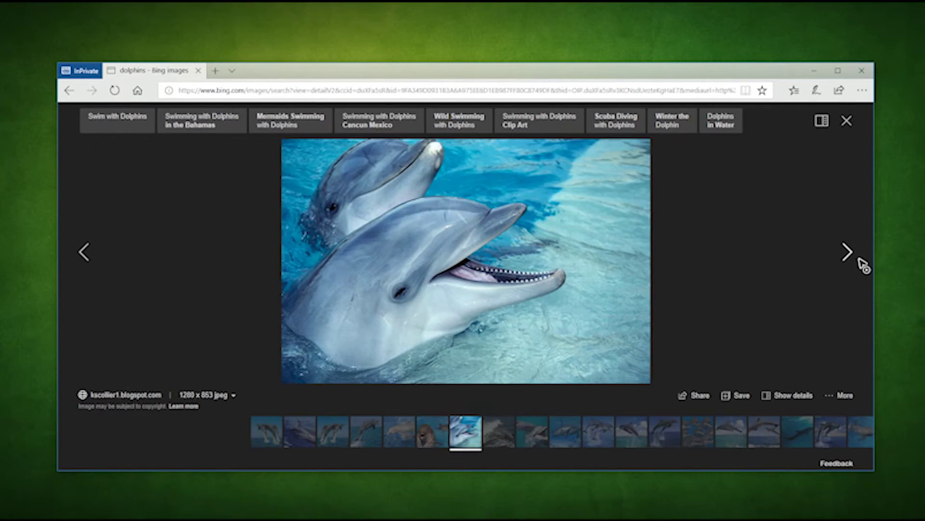
click(863, 264)
click(863, 264)
click(863, 264)
click(862, 265)
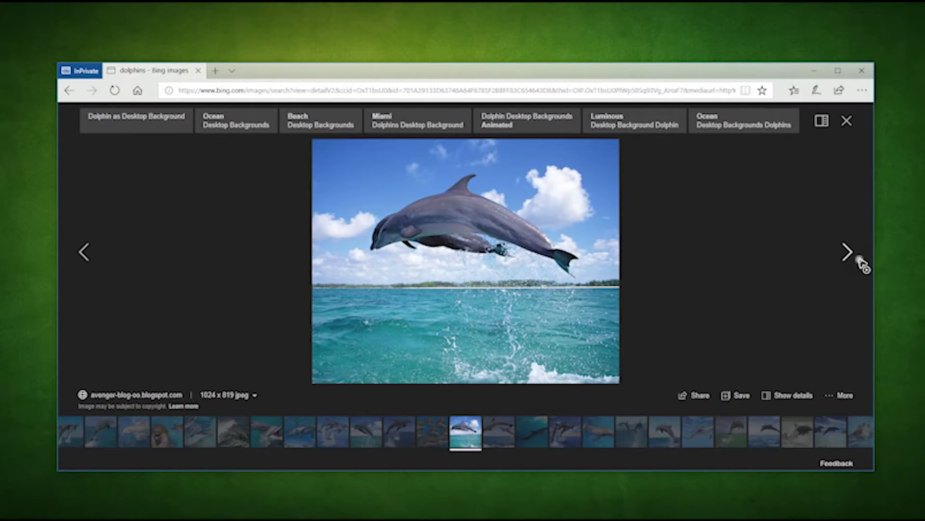
click(863, 265)
click(863, 264)
click(863, 265)
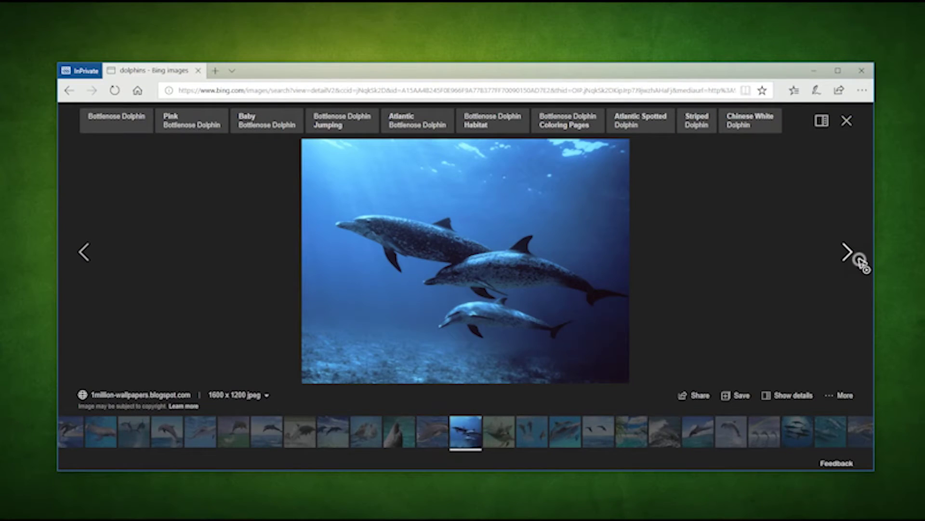
click(858, 261)
click(858, 262)
click(859, 261)
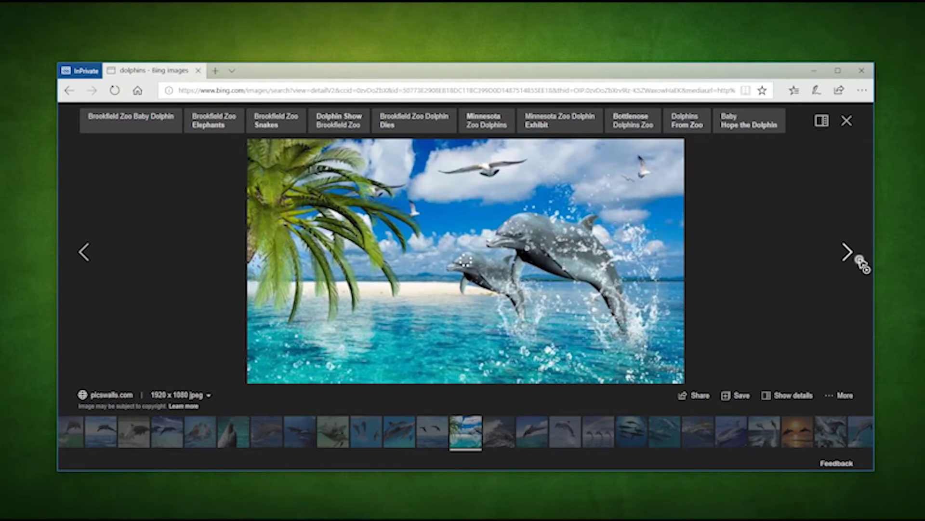
click(859, 261)
click(859, 261)
click(859, 261)
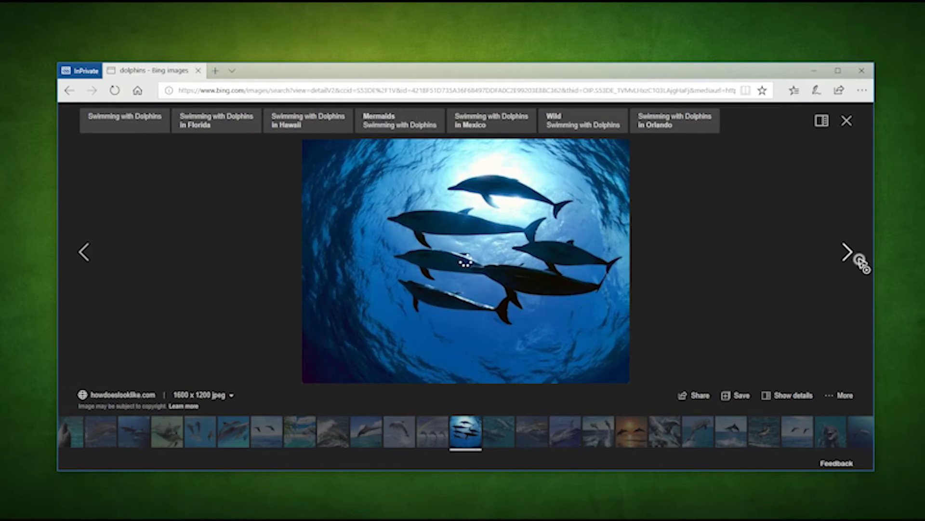
click(859, 262)
click(858, 261)
click(859, 261)
click(859, 261)
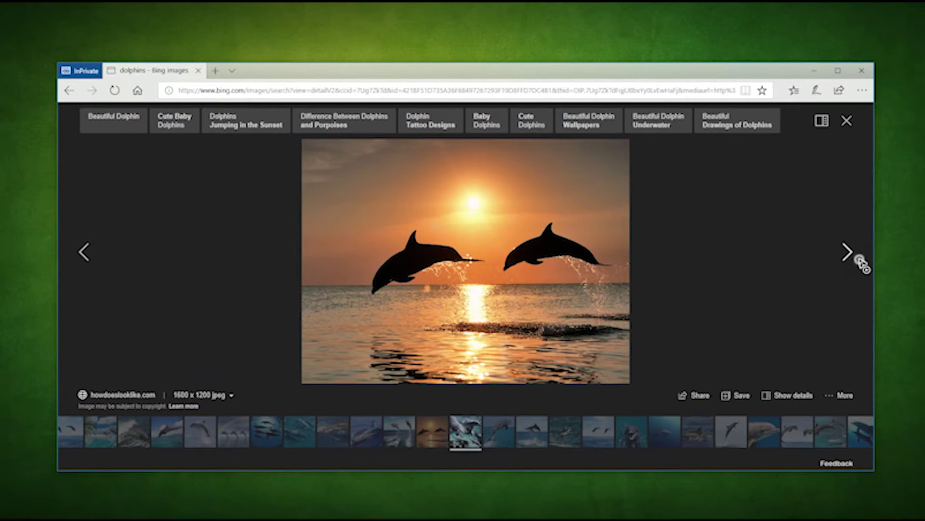
click(858, 261)
click(859, 261)
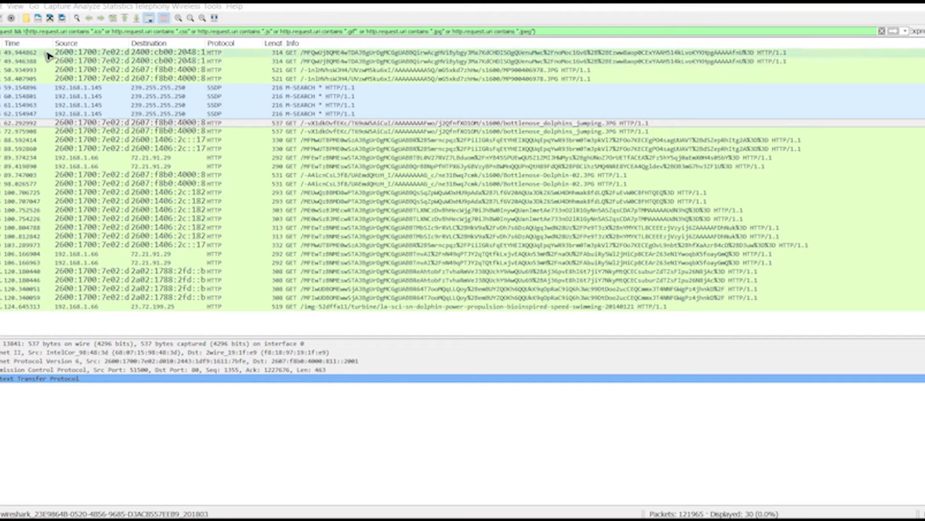
- In Wireshark, open the export list of captured HTTP objects
click(1, 6)
mouse_move(28, 182)
click(133, 194)
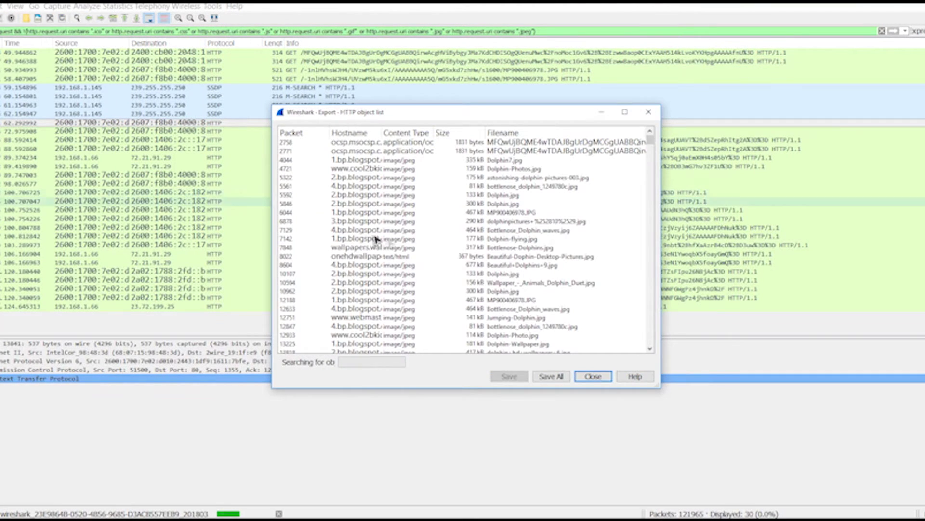
- Save all the captured HTTP objects to the Objects folder on DVD RW Drive (E:)
drag(647, 137, 647, 332)
click(550, 377)
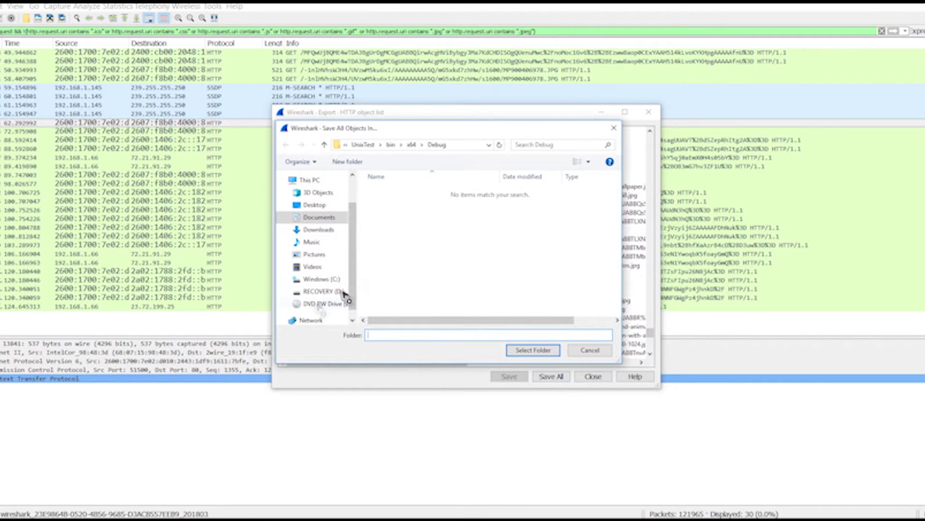
click(318, 303)
double_click(386, 197)
click(526, 350)
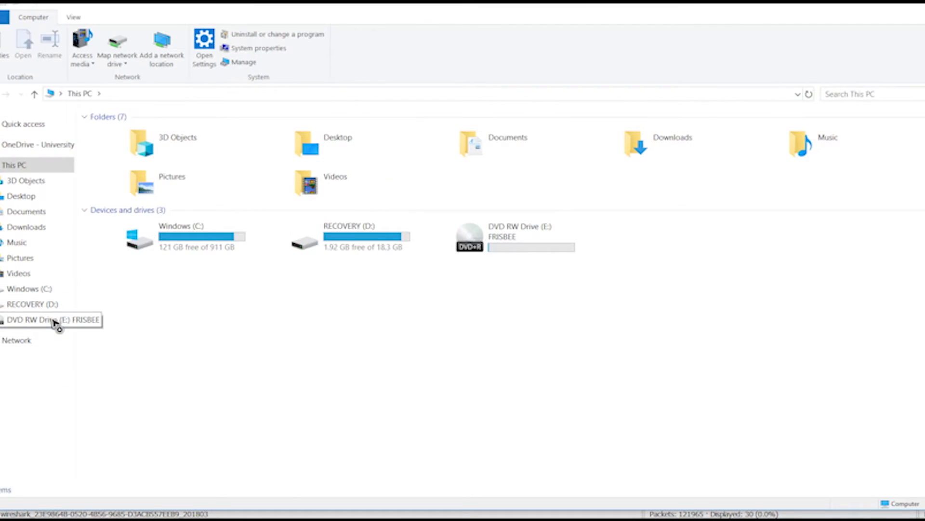
- In File Explorer, open the Objects folder on DVD RW Drive (E:) and view the exported images as large icons
click(54, 320)
double_click(142, 137)
click(98, 18)
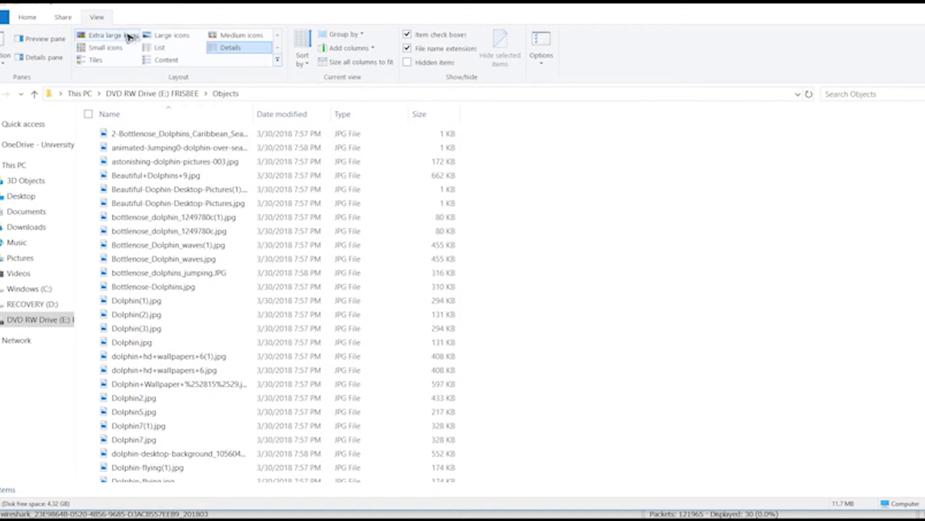
click(215, 36)
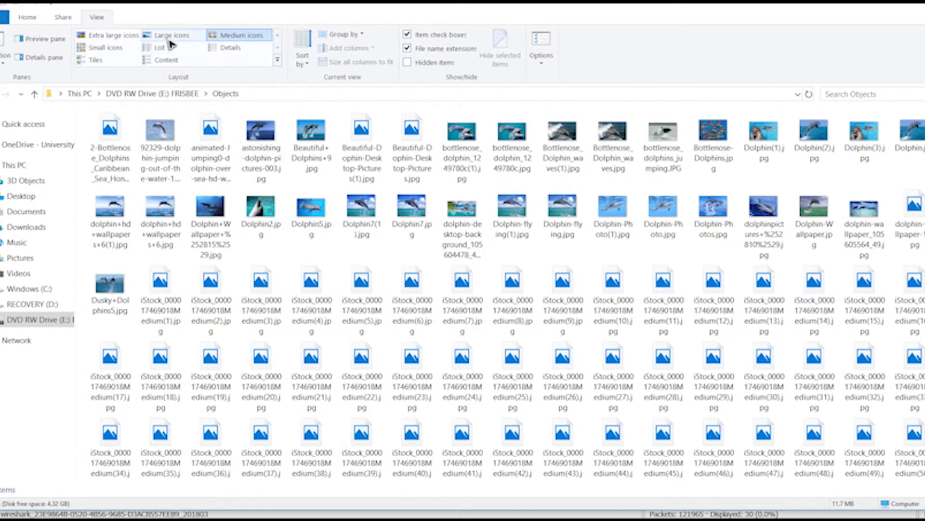
click(173, 35)
scroll(320, 211, down, 15)
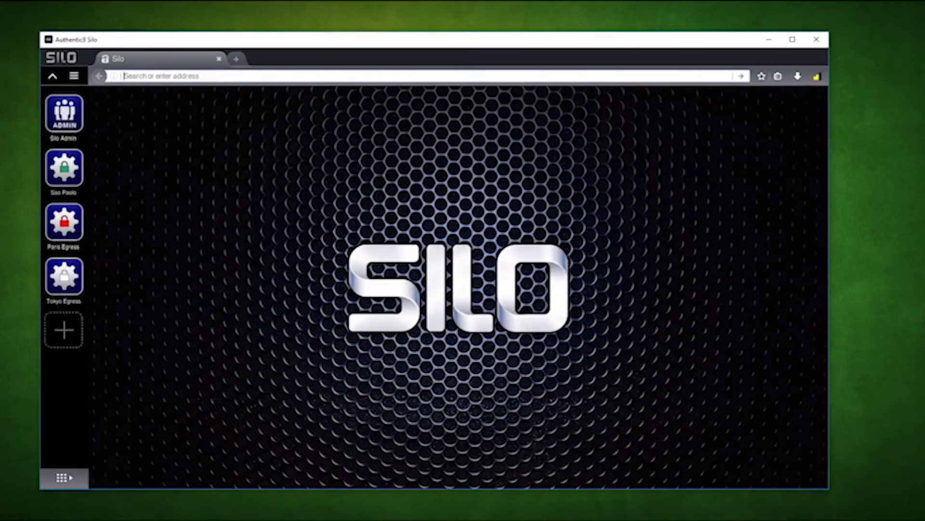
- In Silo, go to bing.com and search Bing Images for "dolphins"
text(bing.com)
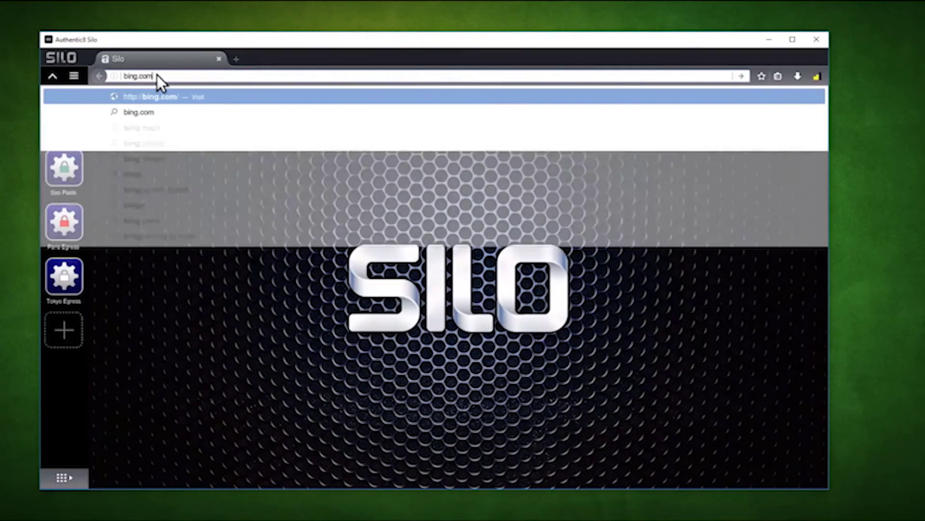
key(Return)
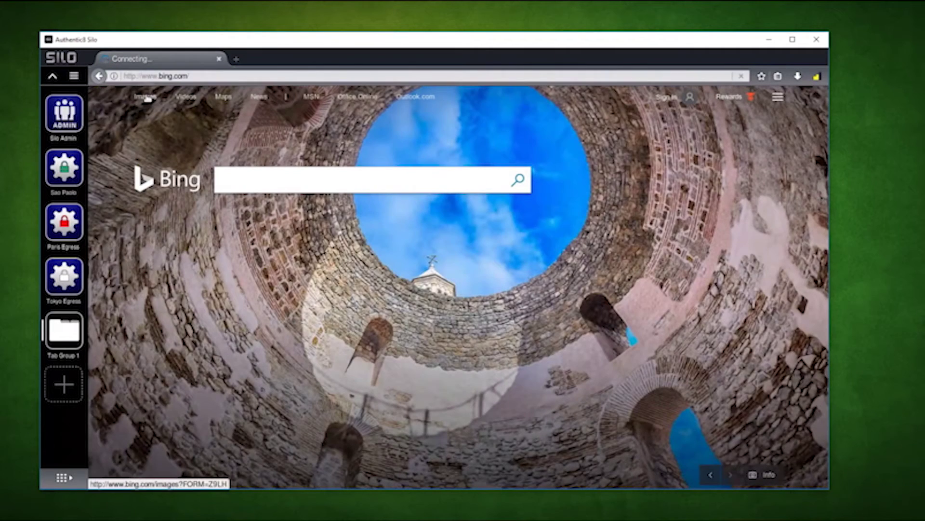
click(145, 96)
text(dolphins)
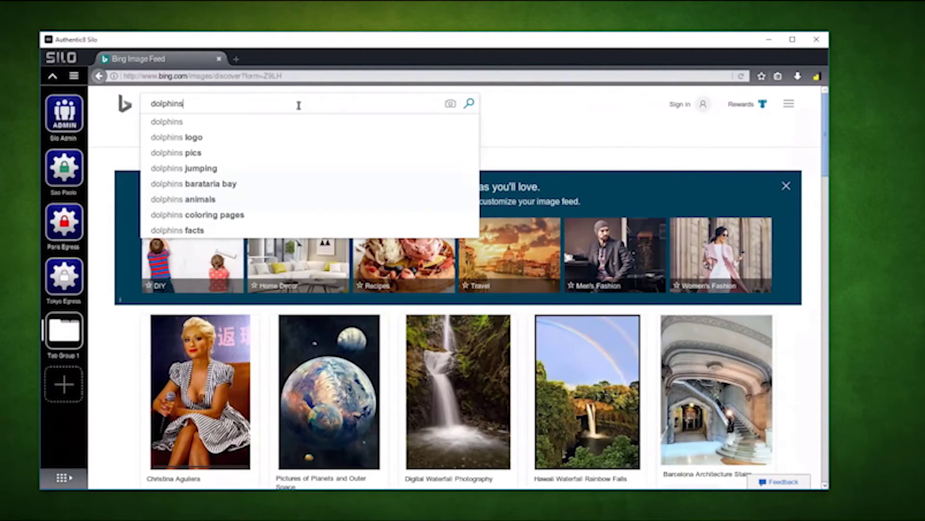
key(Return)
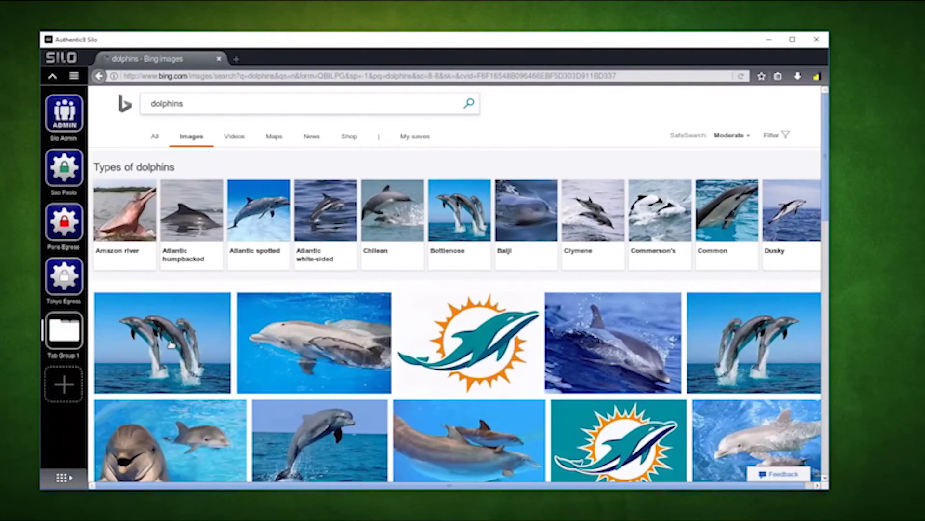
- Open the first full-size dolphin image from the Bing results and page forward through the images that follow it
click(163, 342)
click(802, 254)
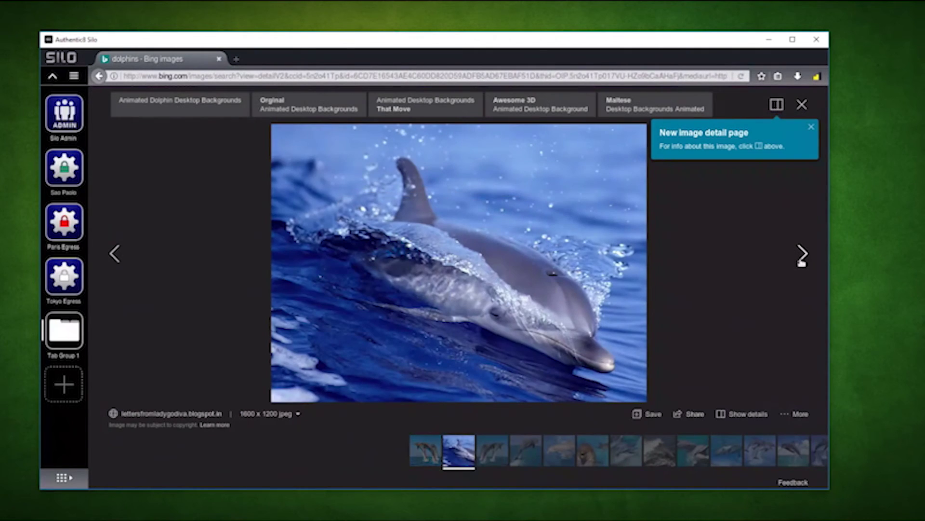
click(801, 255)
click(801, 255)
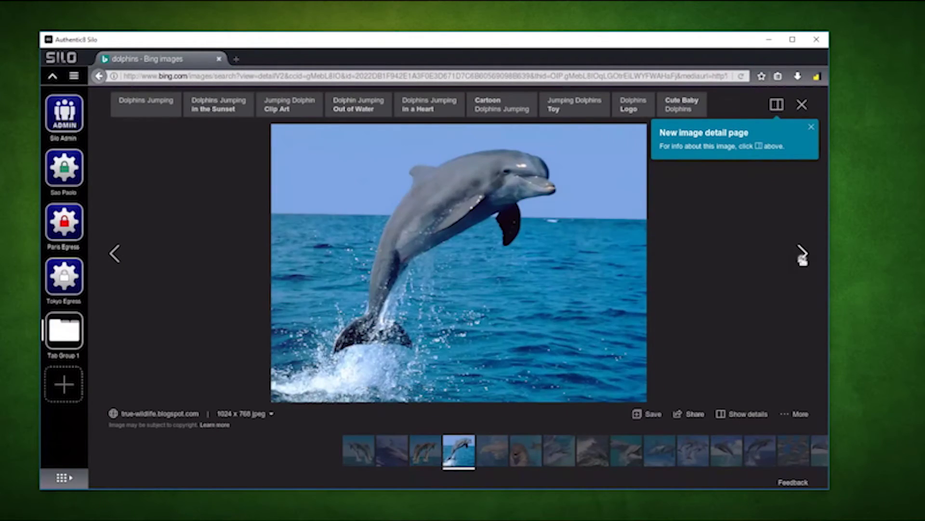
click(802, 254)
click(802, 255)
click(801, 255)
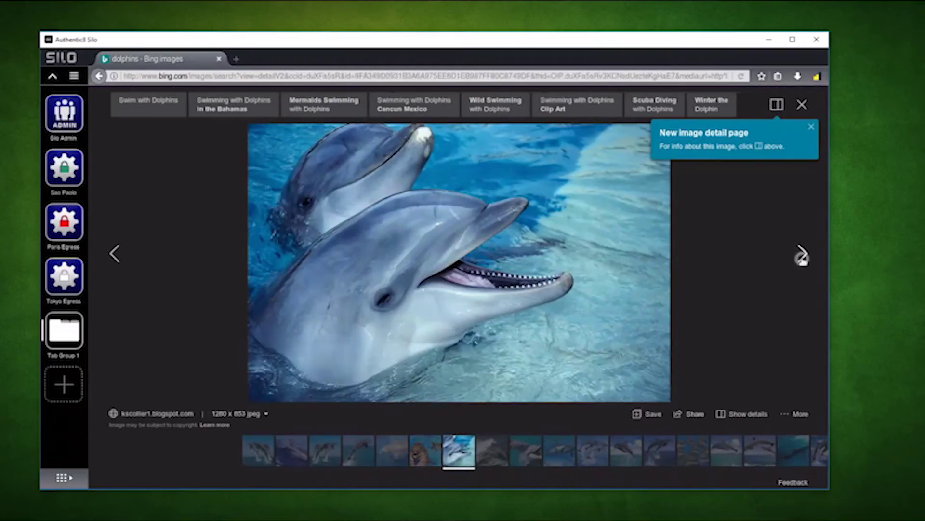
click(802, 254)
click(801, 255)
click(801, 254)
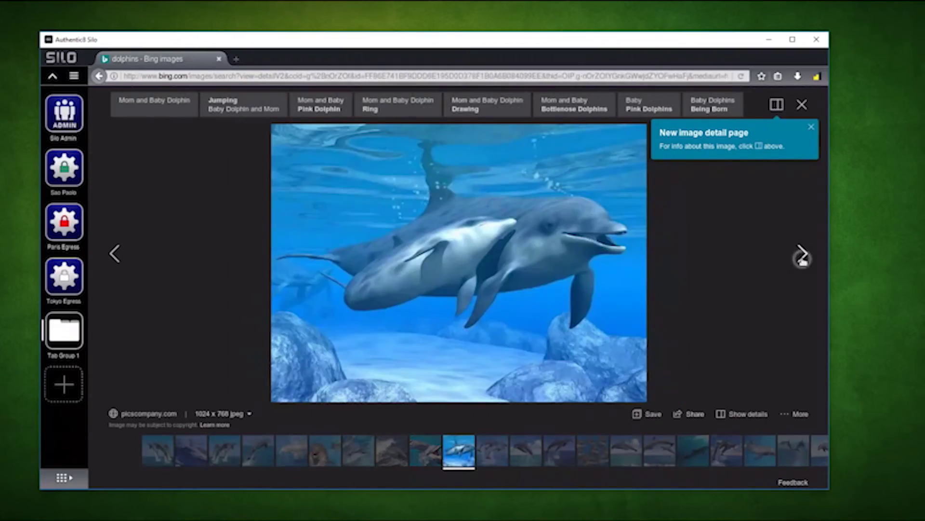
click(802, 254)
click(802, 254)
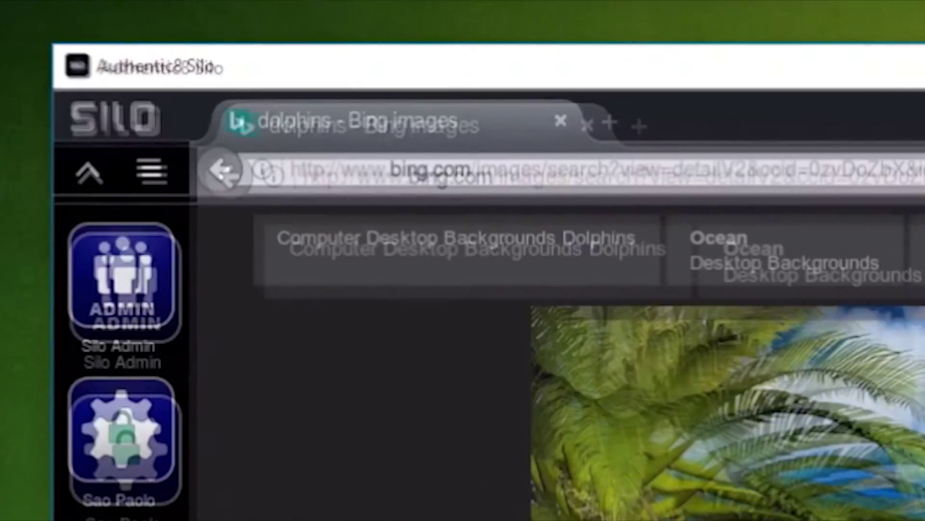
key(Right)
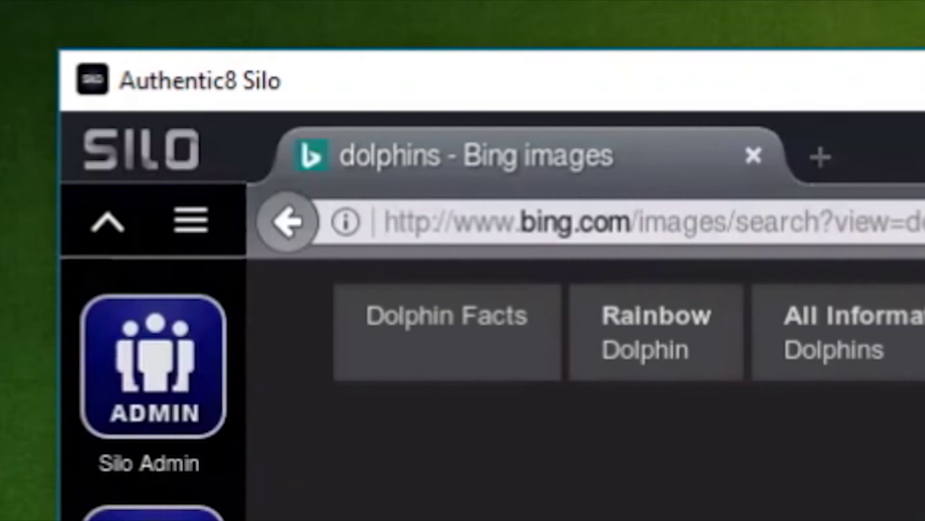